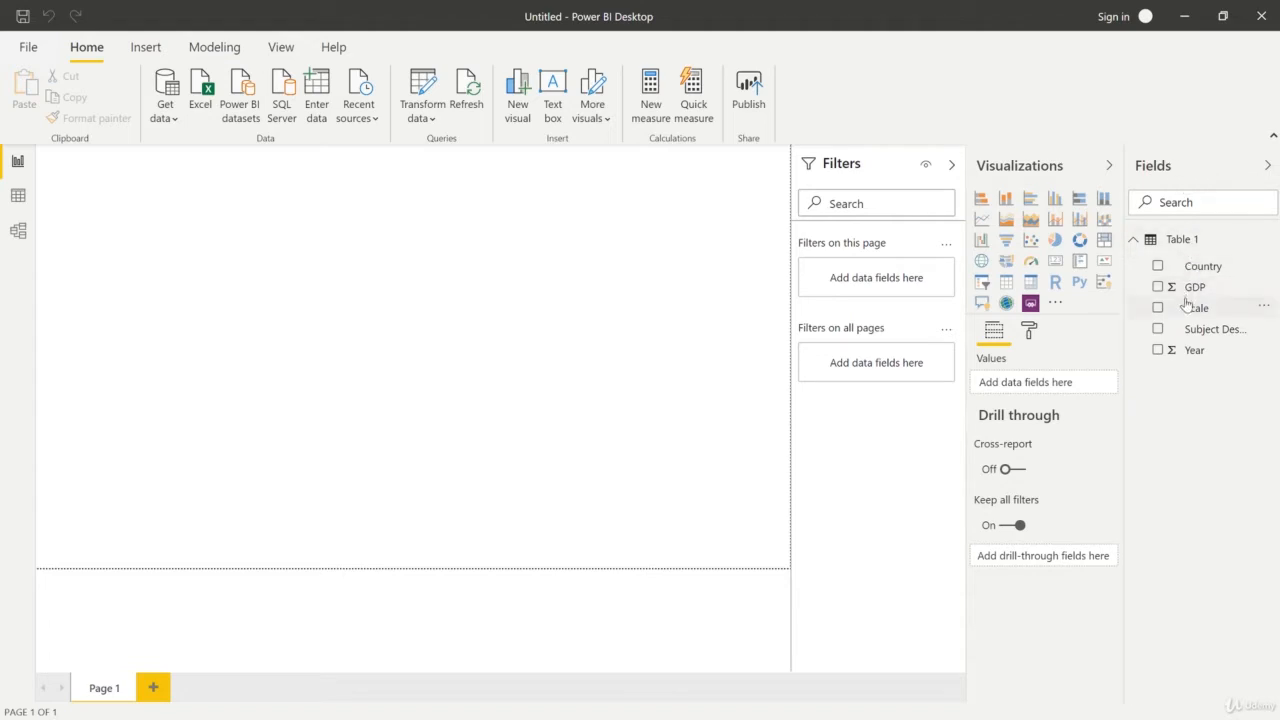
In the data view of Table 1, set the Country column's data category to Country
mouse_move(1175, 250)
click(17, 197)
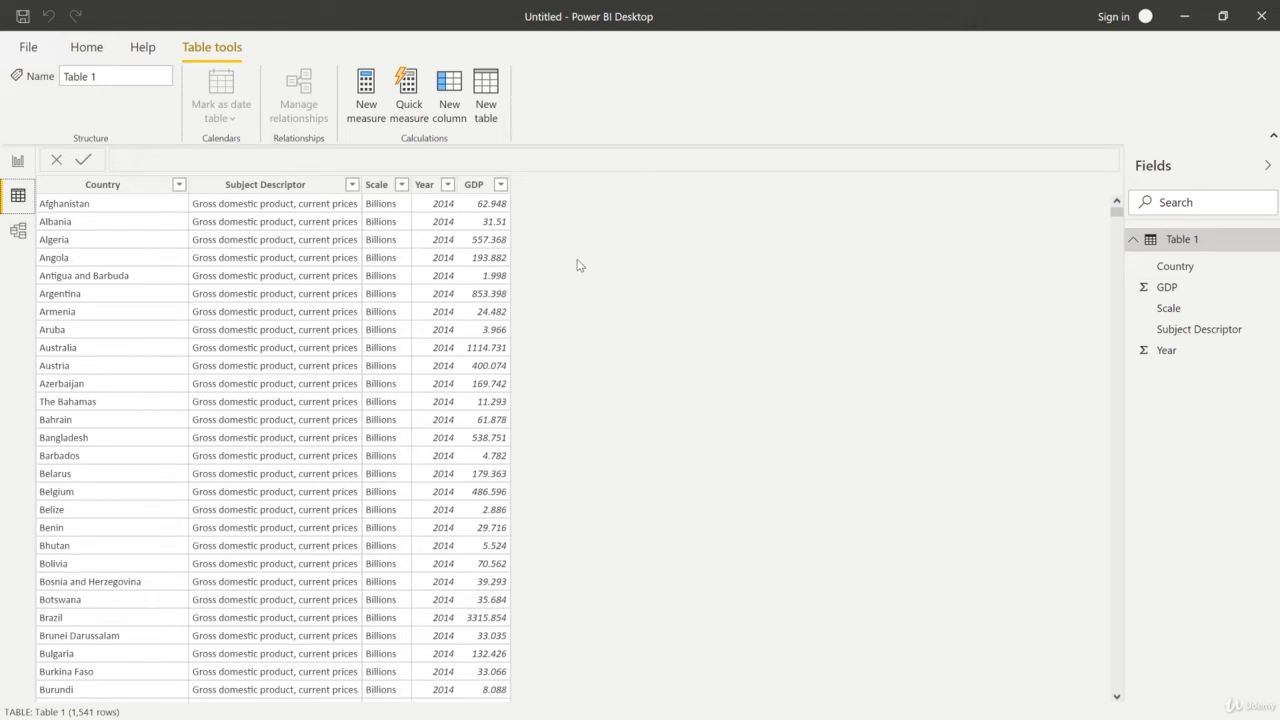
click(113, 189)
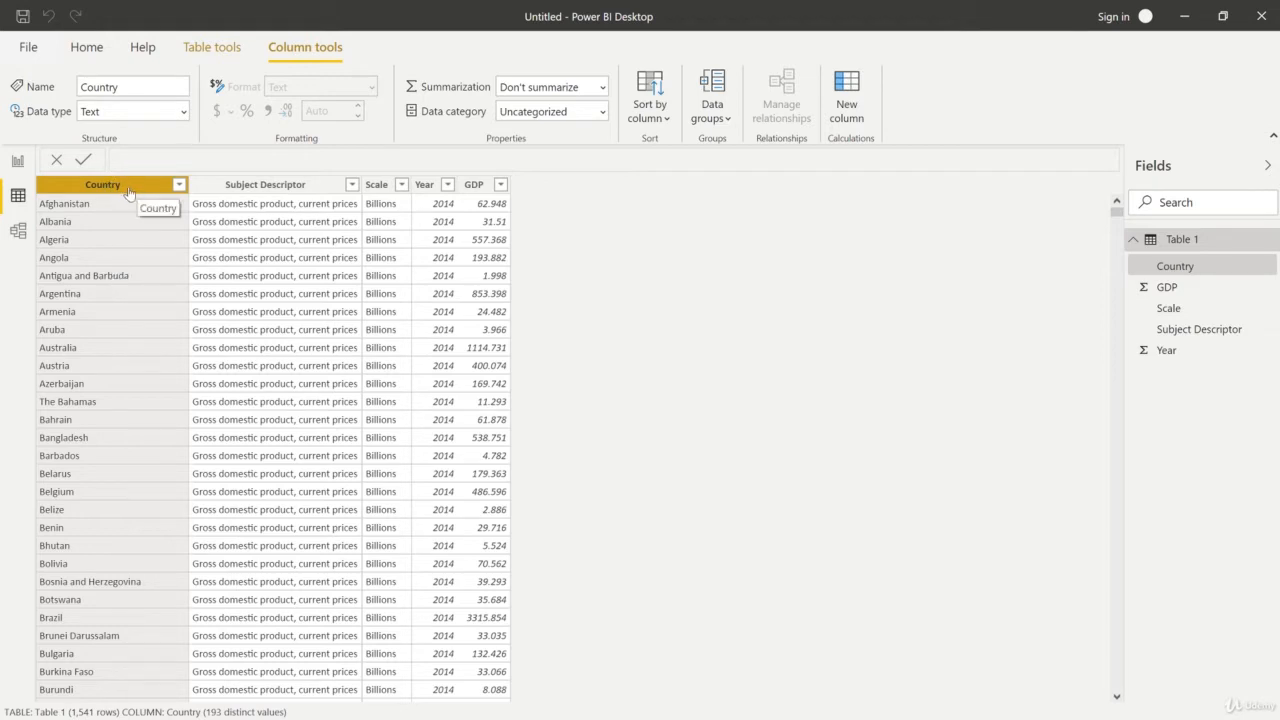
click(184, 112)
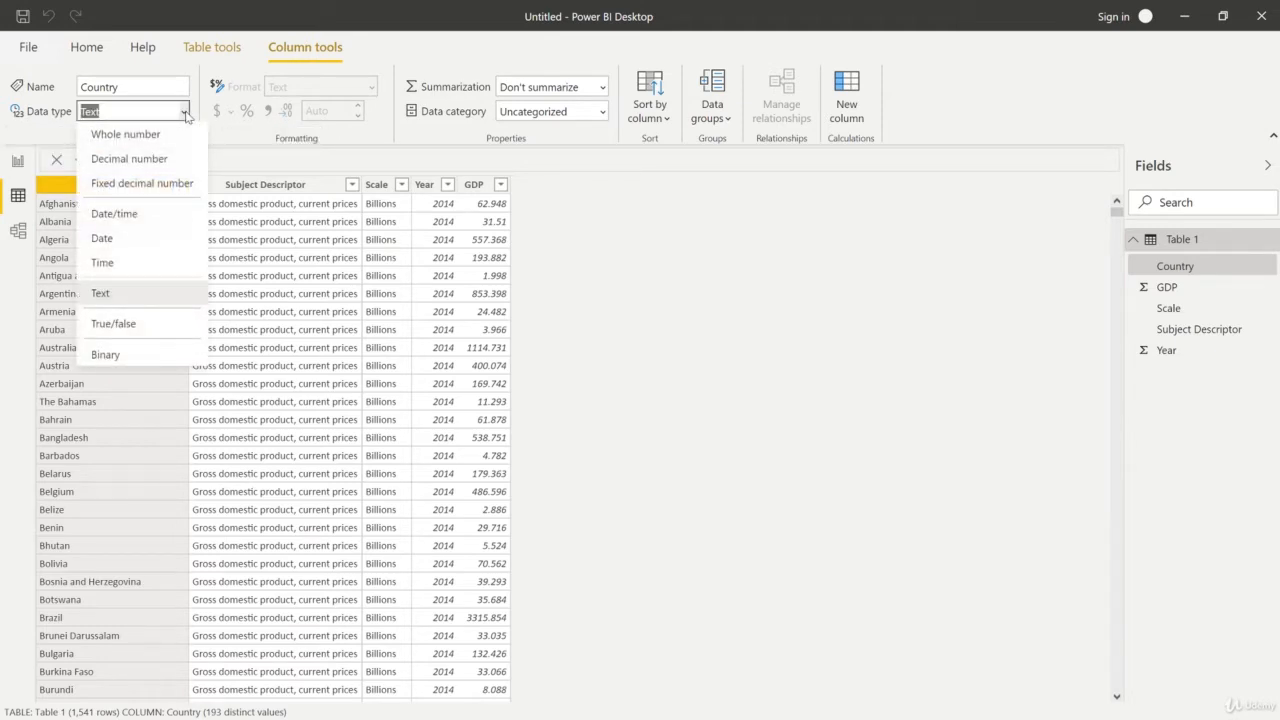
click(185, 113)
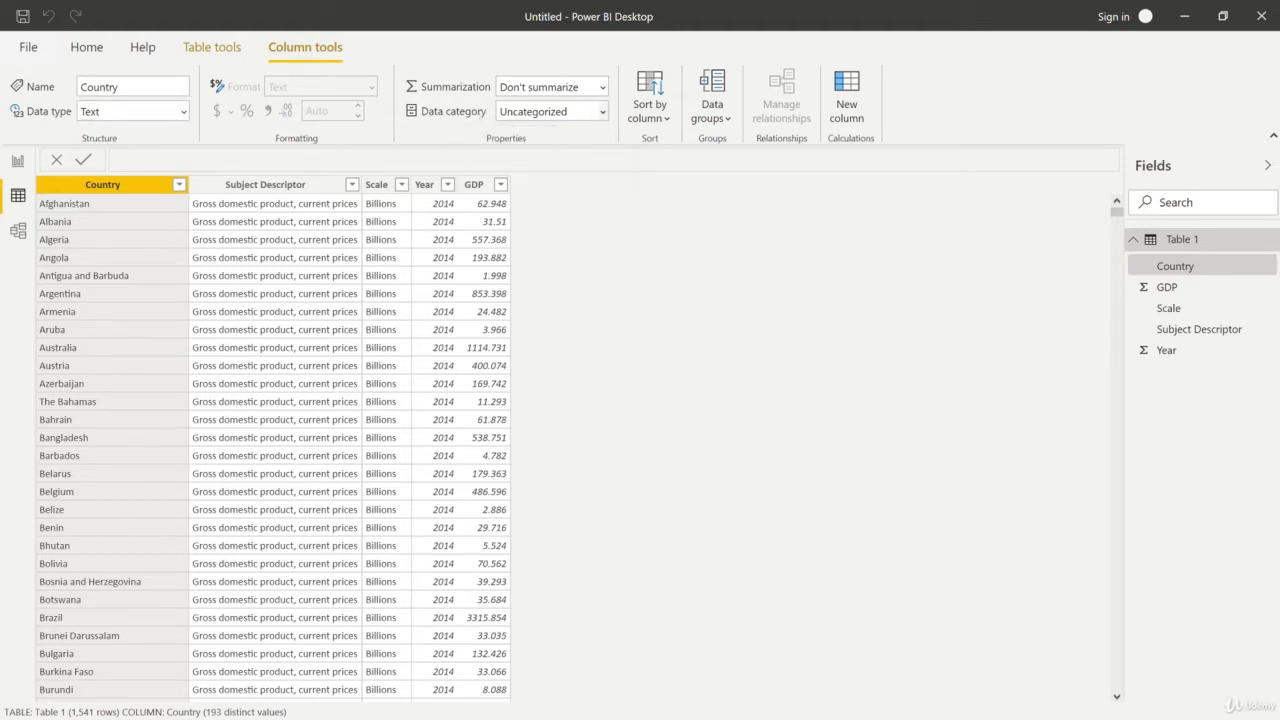
click(603, 115)
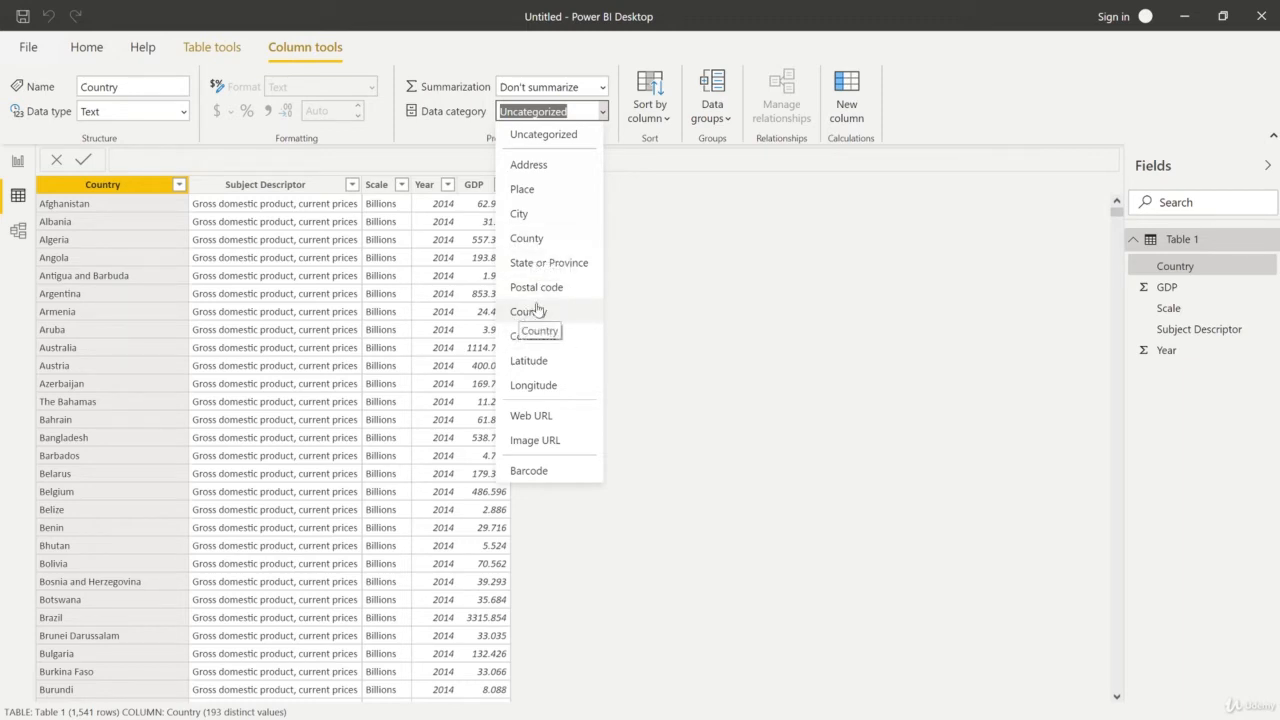
click(530, 312)
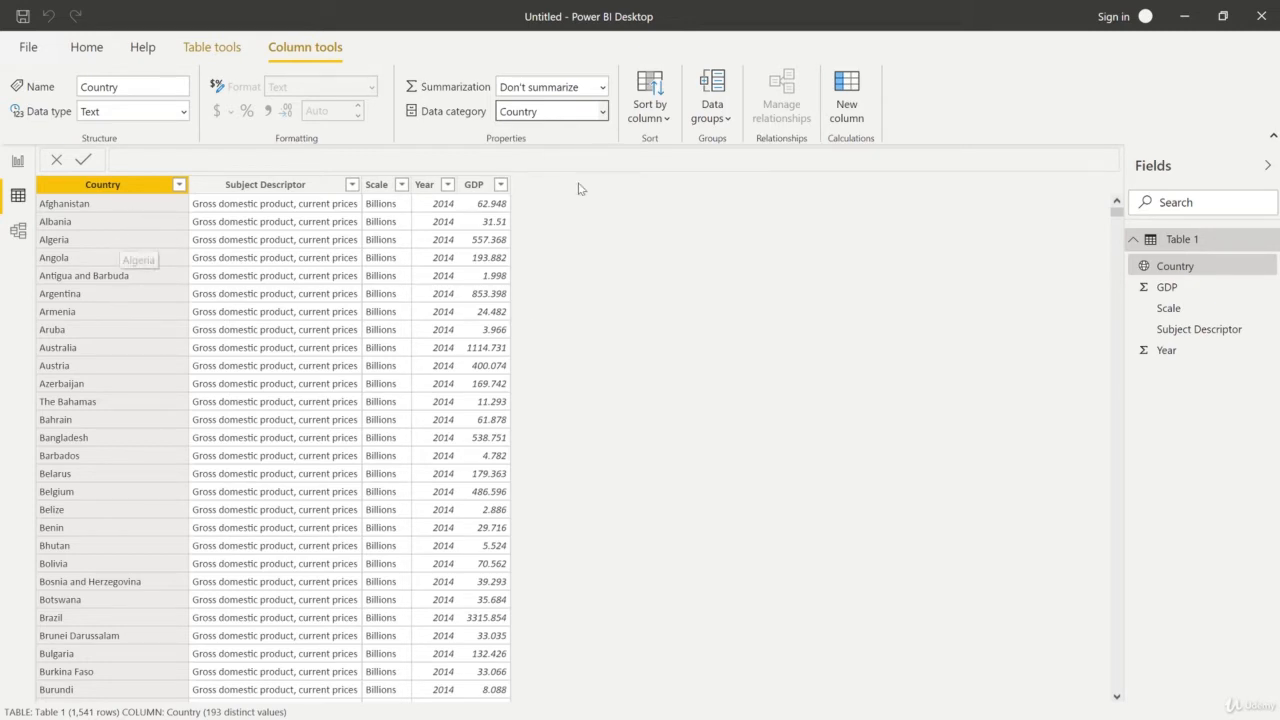
Add a stacked column chart to the blank report page, enlarge it and centre it on the page
click(1151, 250)
click(18, 162)
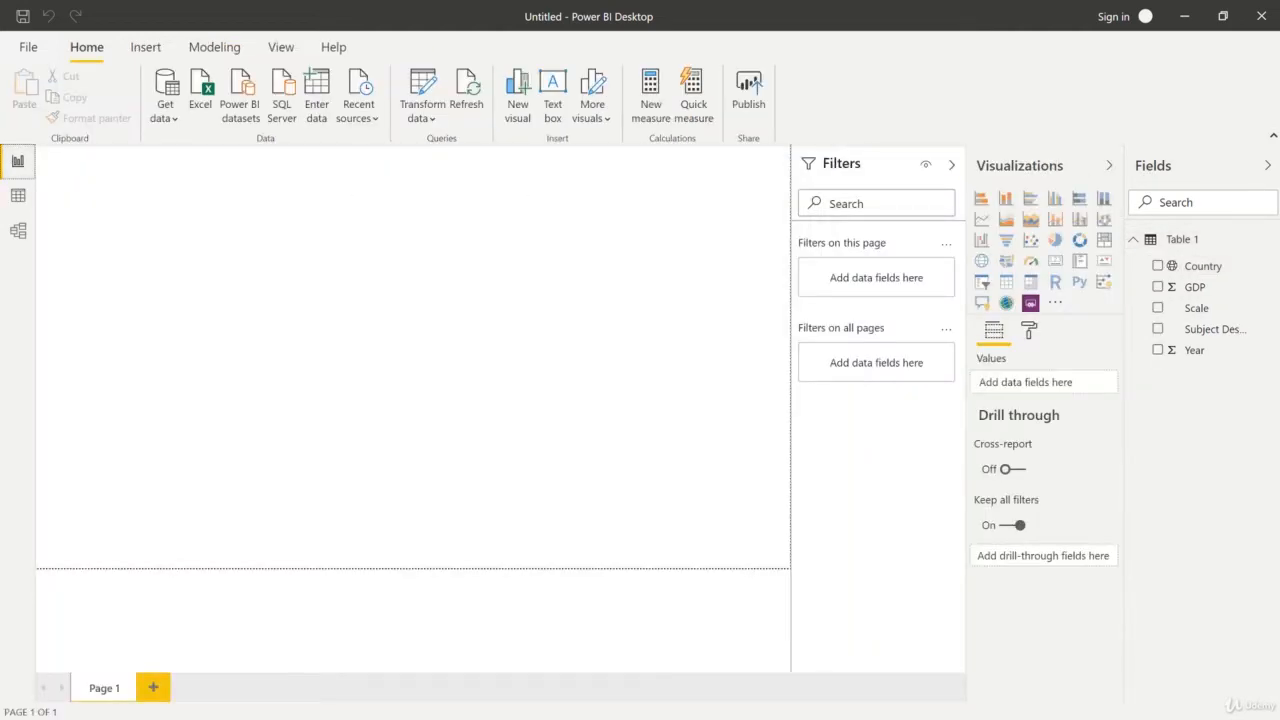
click(18, 195)
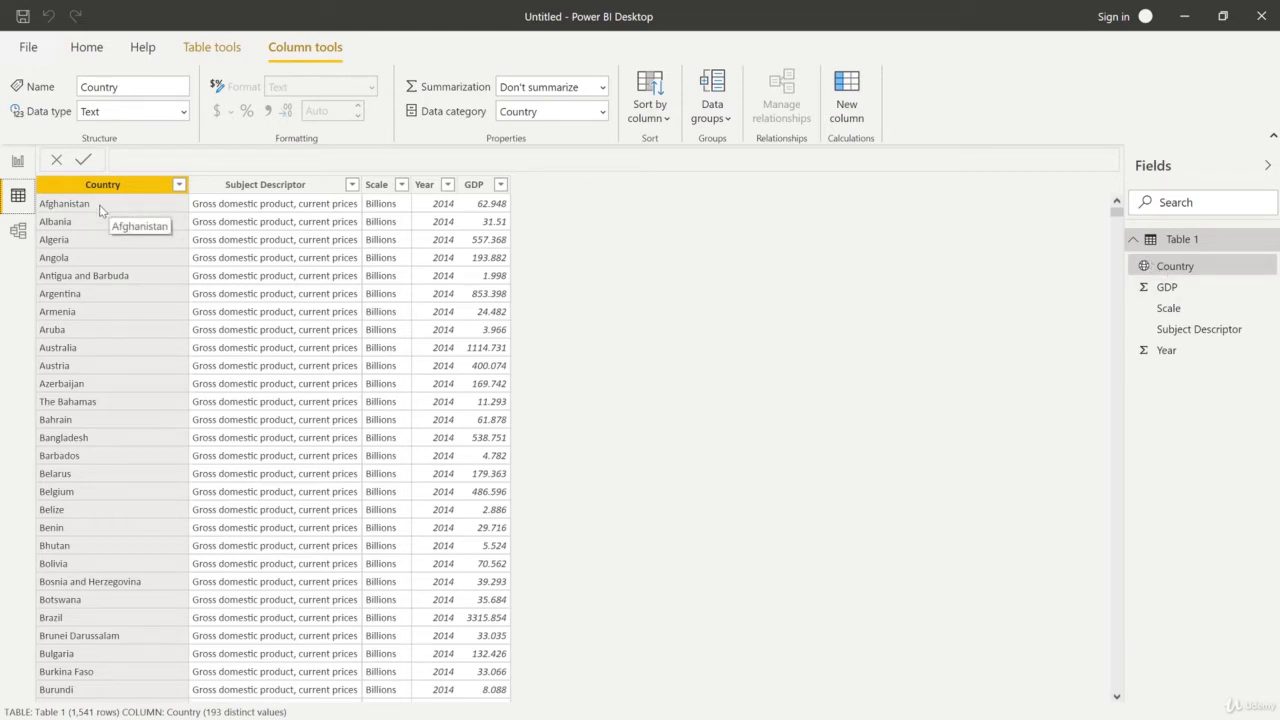
click(16, 164)
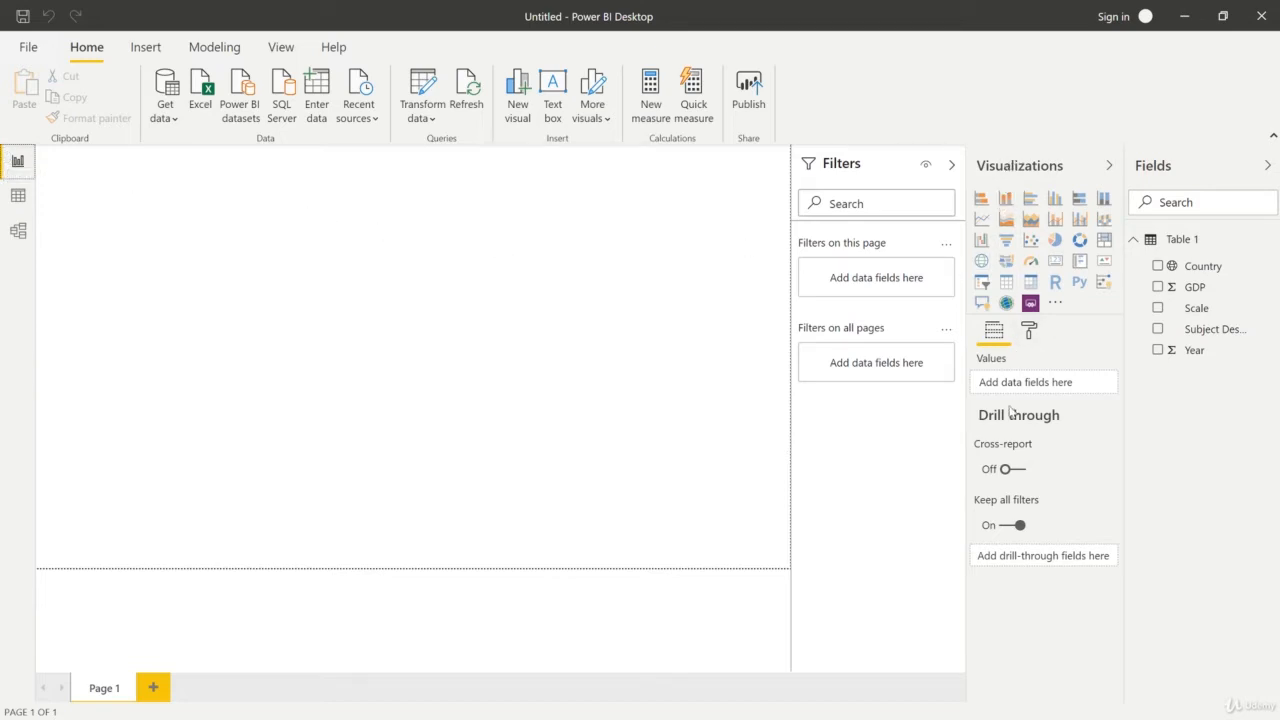
click(1007, 203)
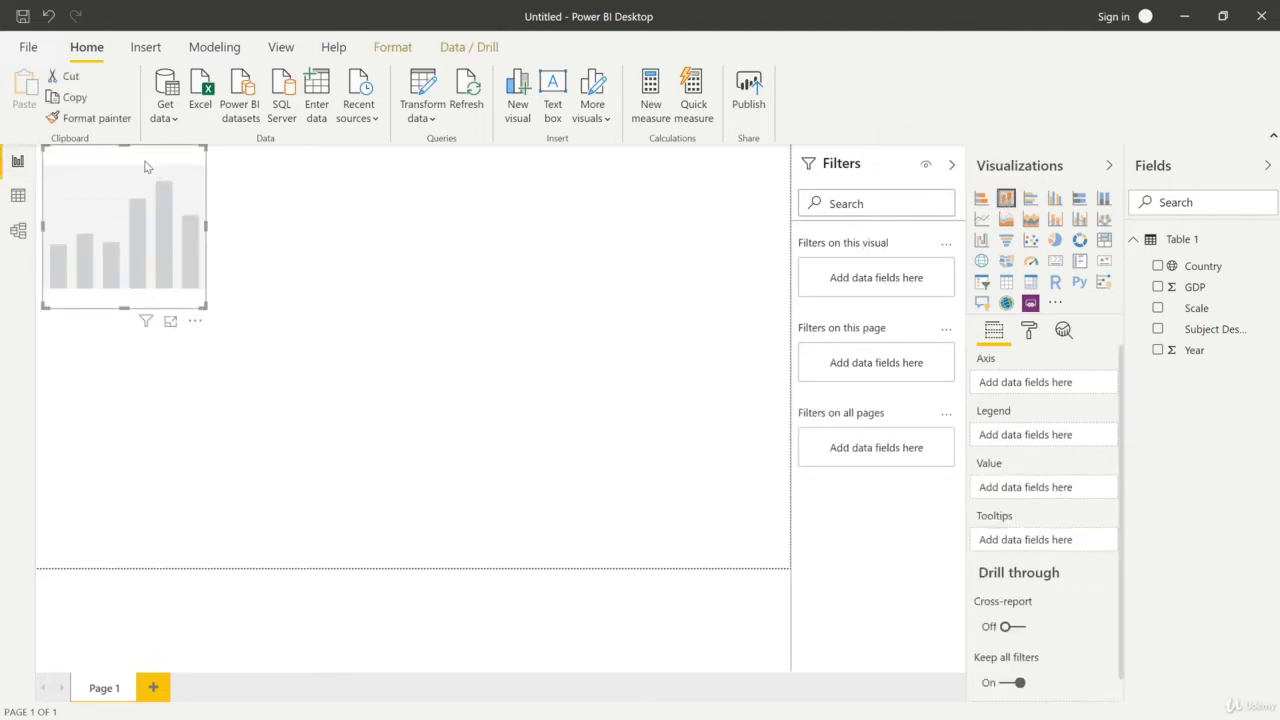
drag(129, 161, 170, 191)
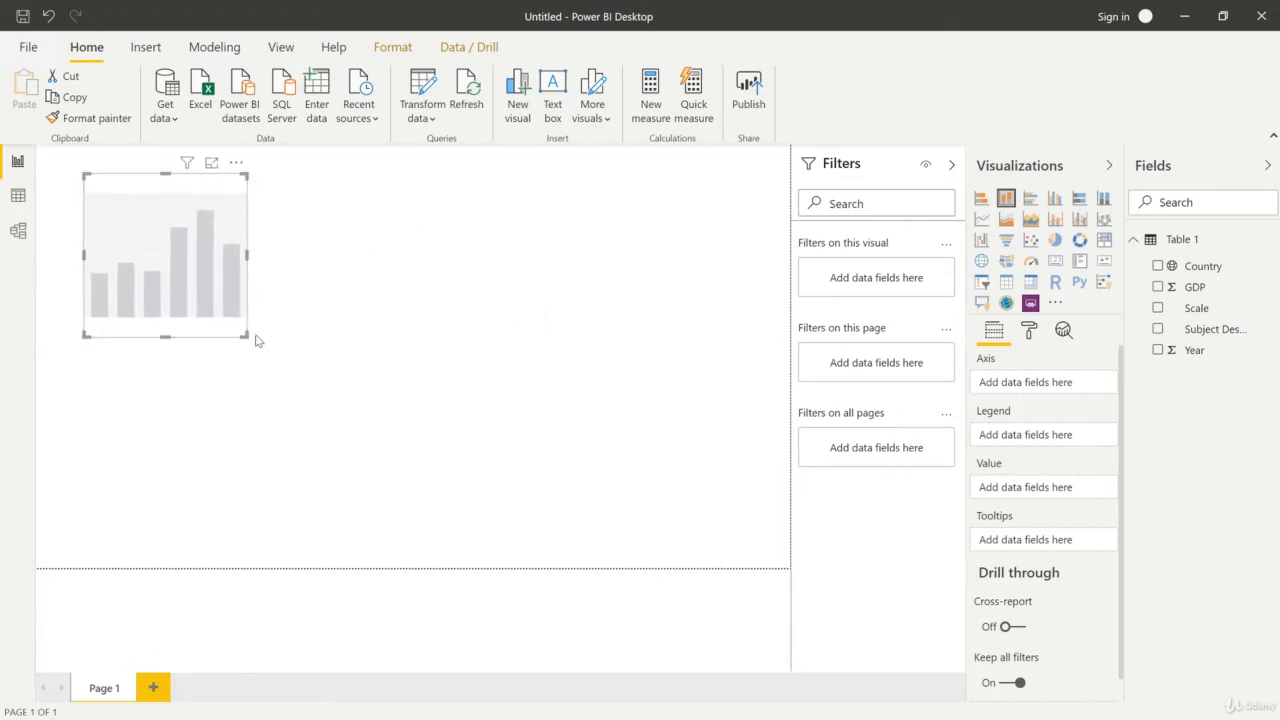
drag(246, 333, 678, 524)
drag(440, 194, 485, 200)
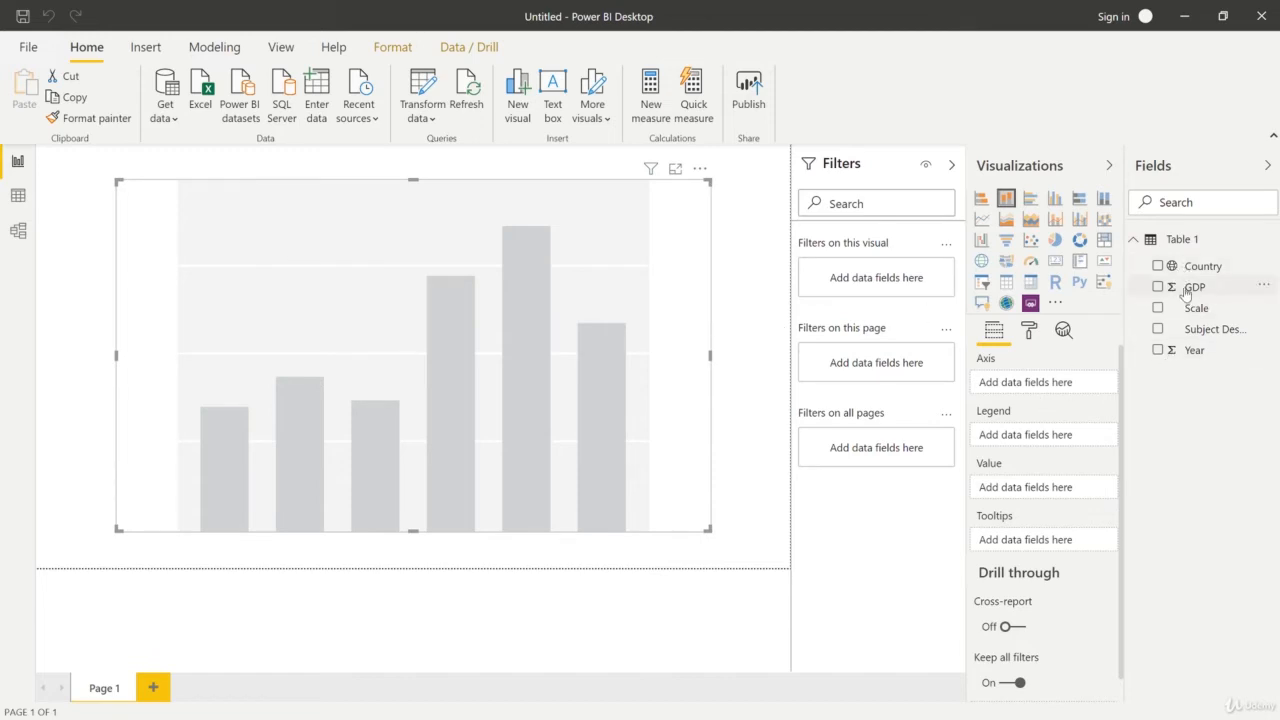
Plot GDP as the column chart's value with Year on its axis
drag(1186, 290, 1032, 490)
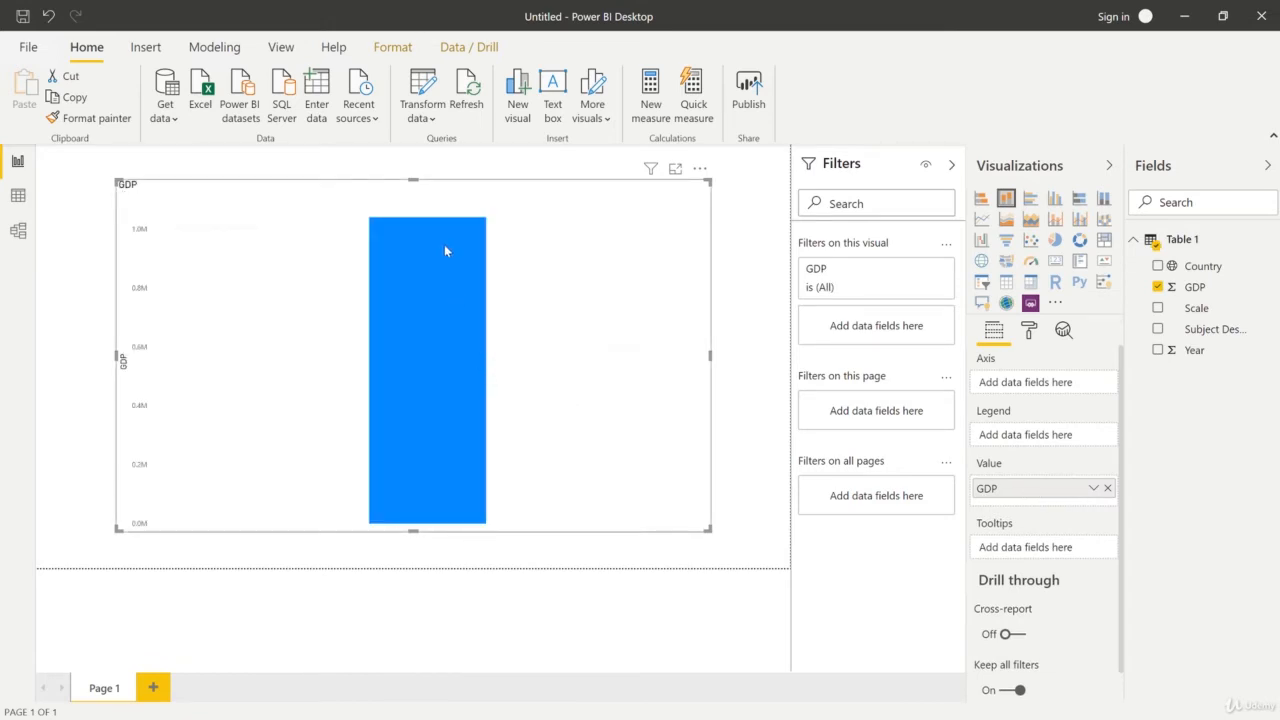
mouse_move(427, 243)
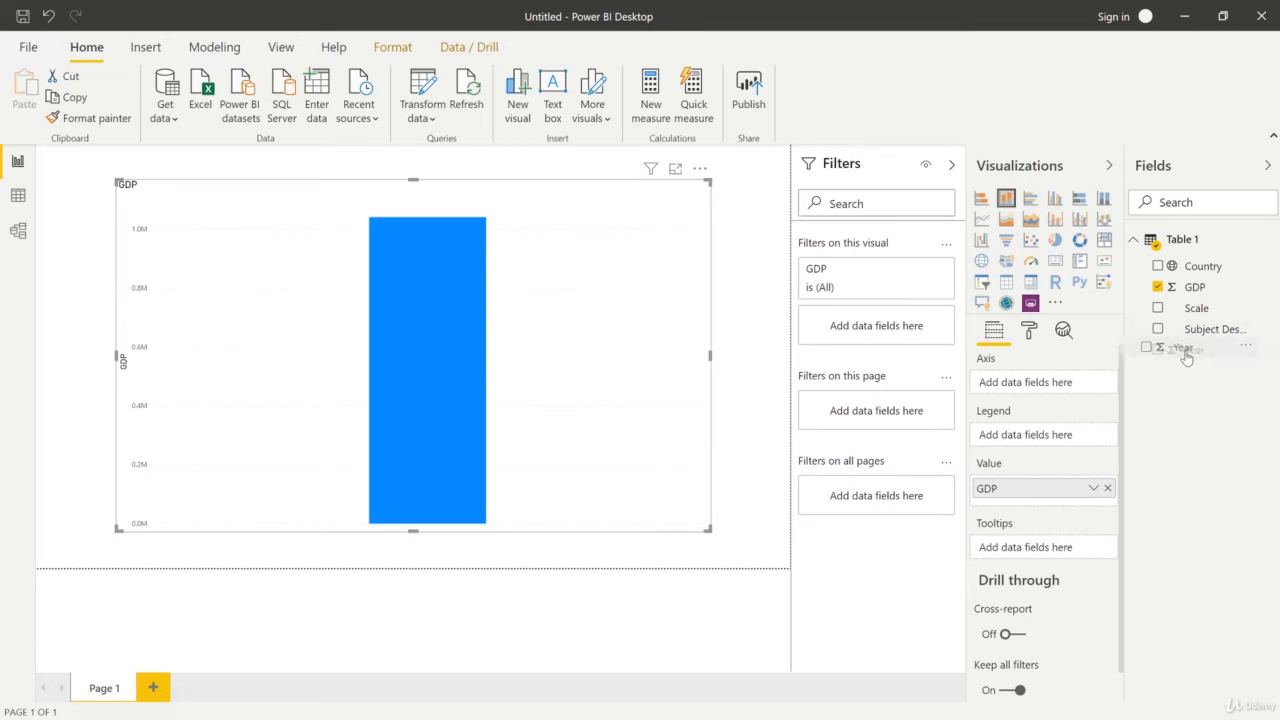
drag(1192, 350, 1070, 393)
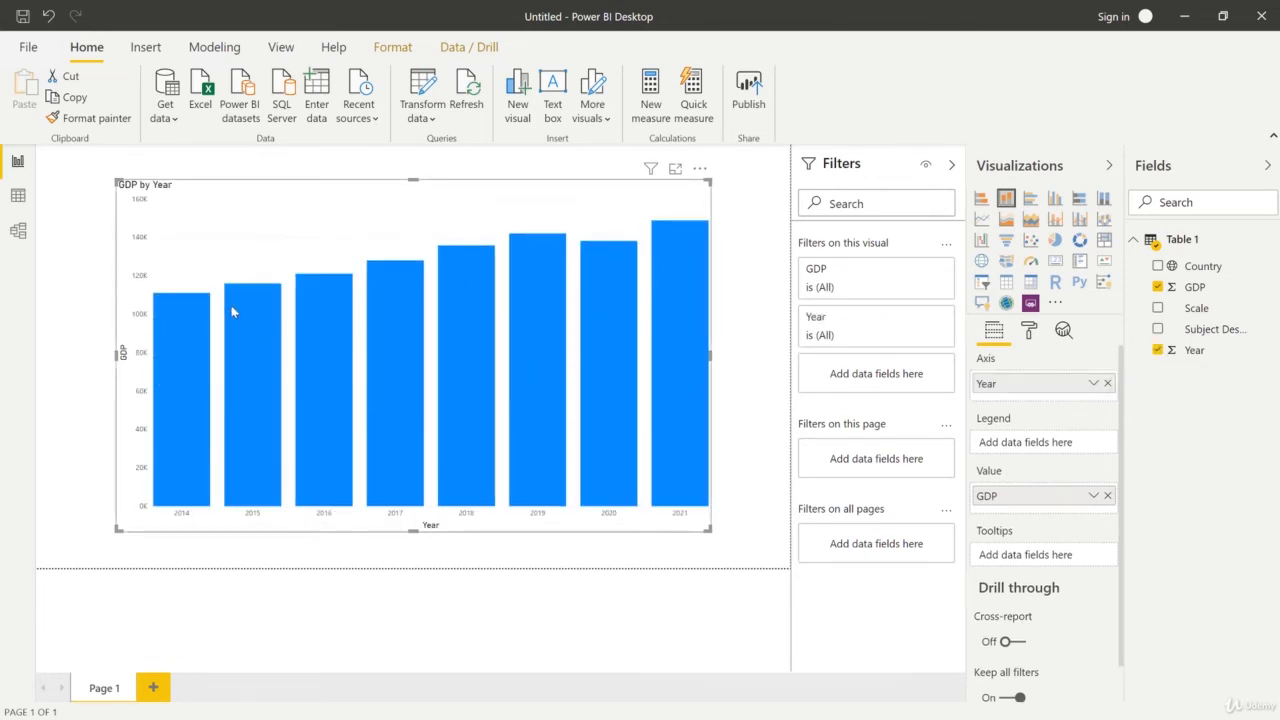
mouse_move(686, 298)
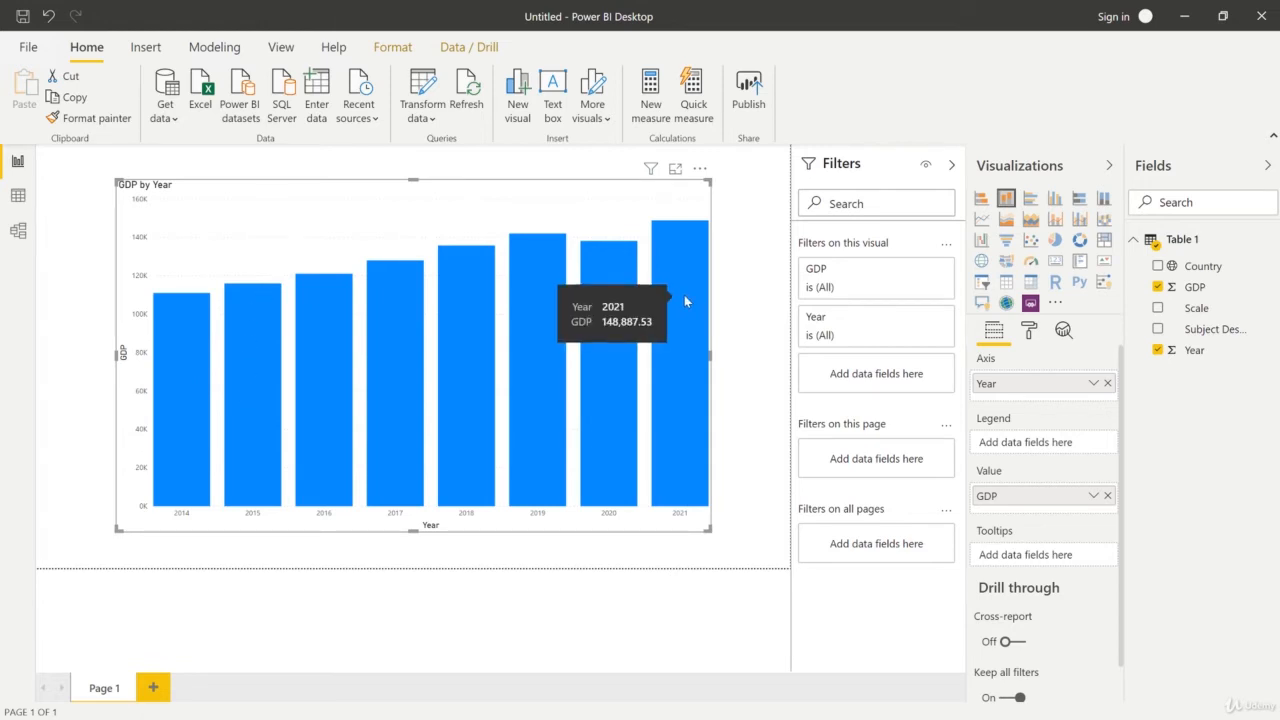
mouse_move(333, 327)
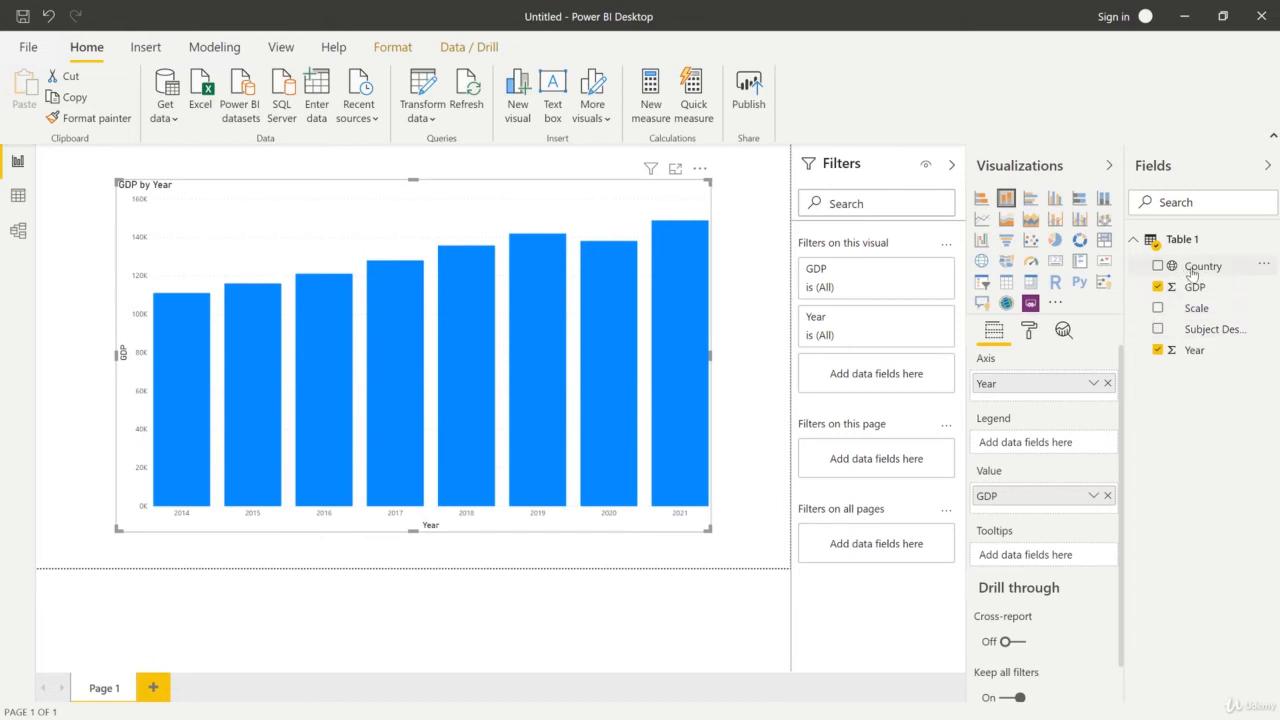
Split the GDP columns by Country through the chart's legend and browse the legend's country entries
drag(1192, 270, 1058, 441)
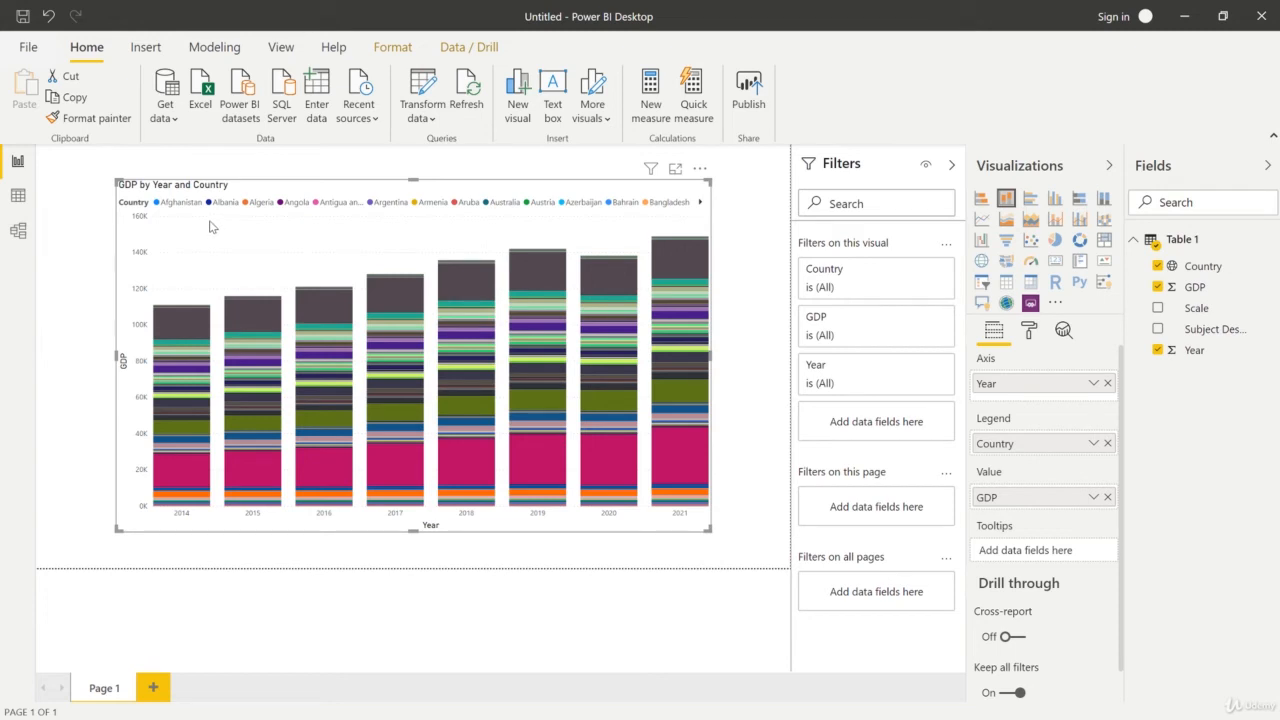
click(700, 203)
click(700, 203)
click(700, 203)
click(700, 203)
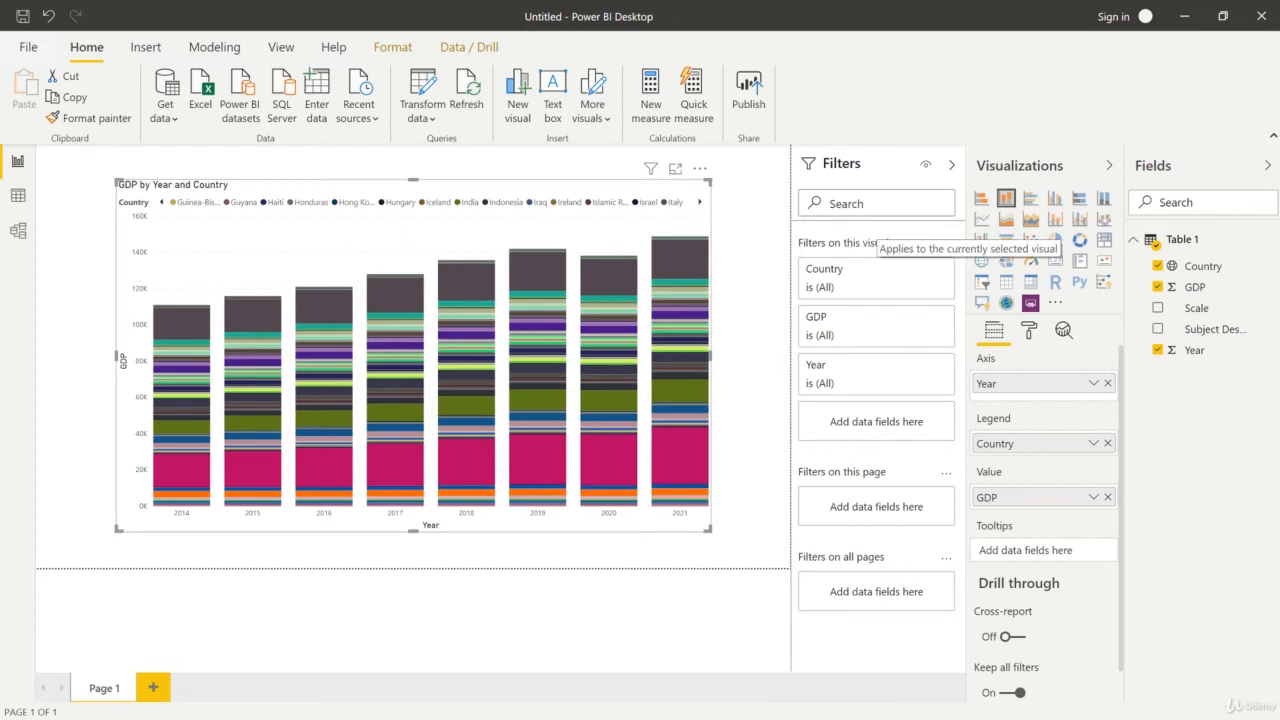
Apply a Top N filter on Country to the chart, showing the top 10 items by GDP
click(920, 271)
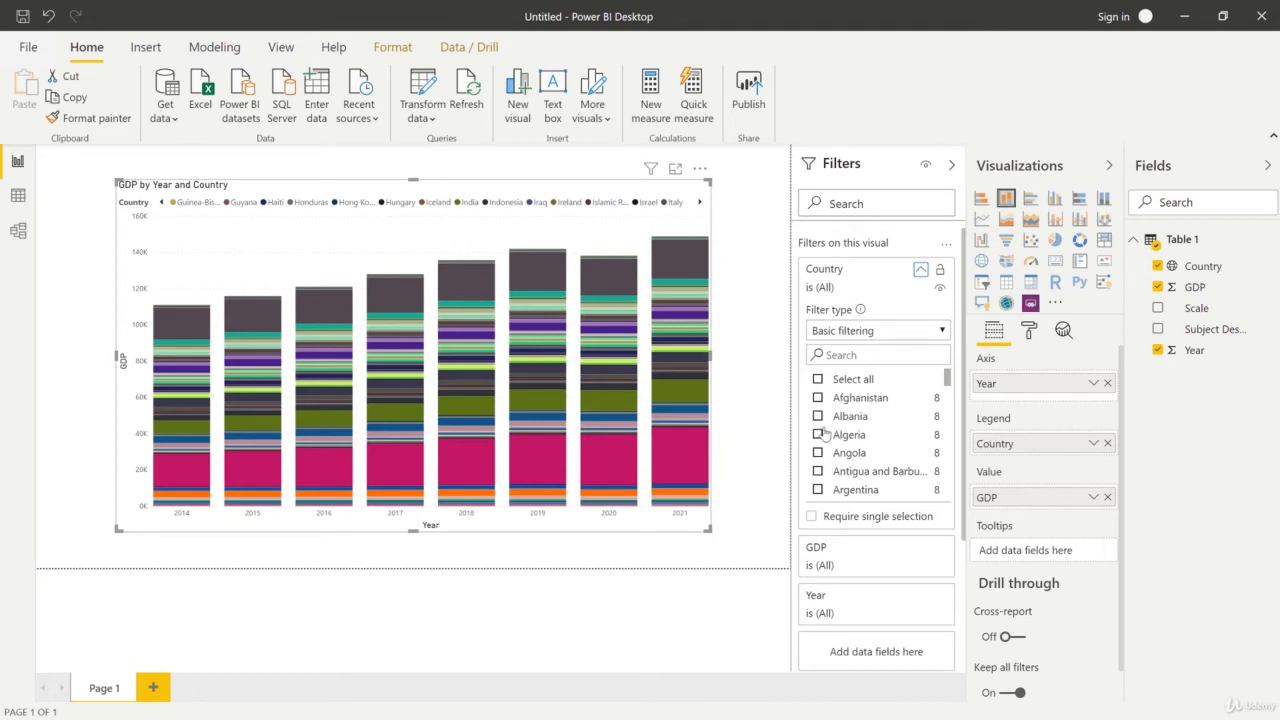
click(943, 332)
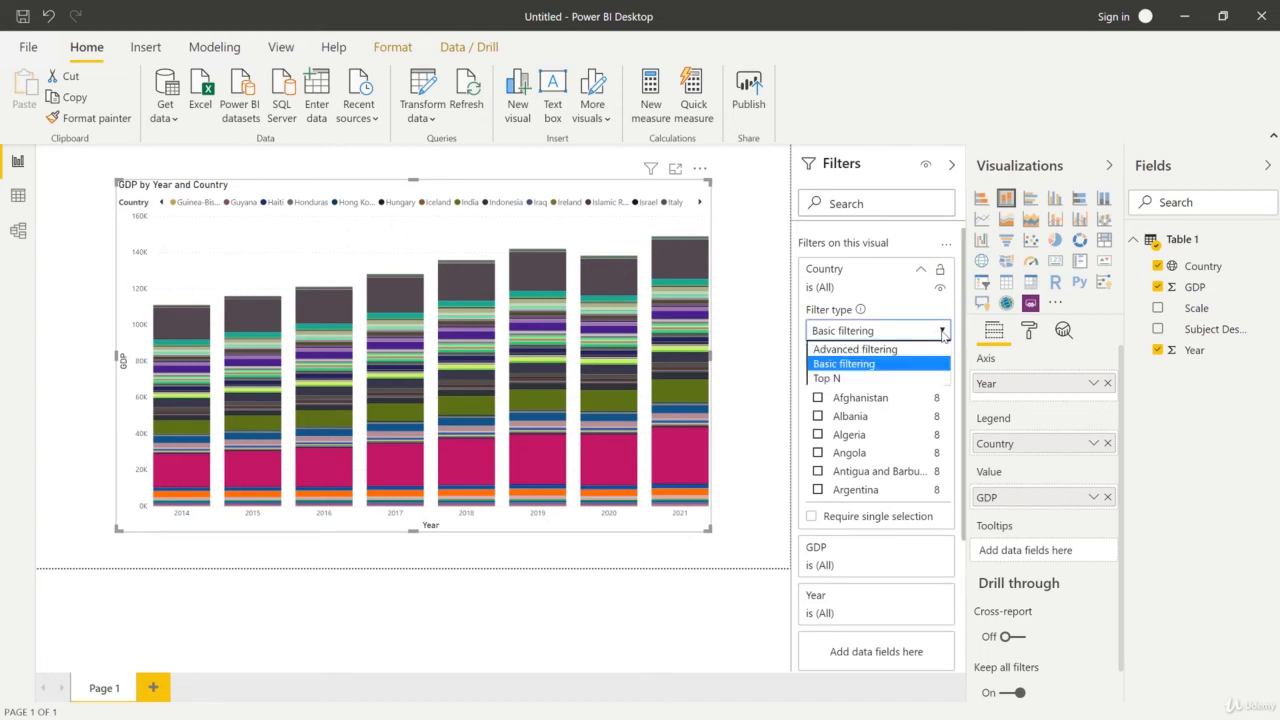
click(824, 380)
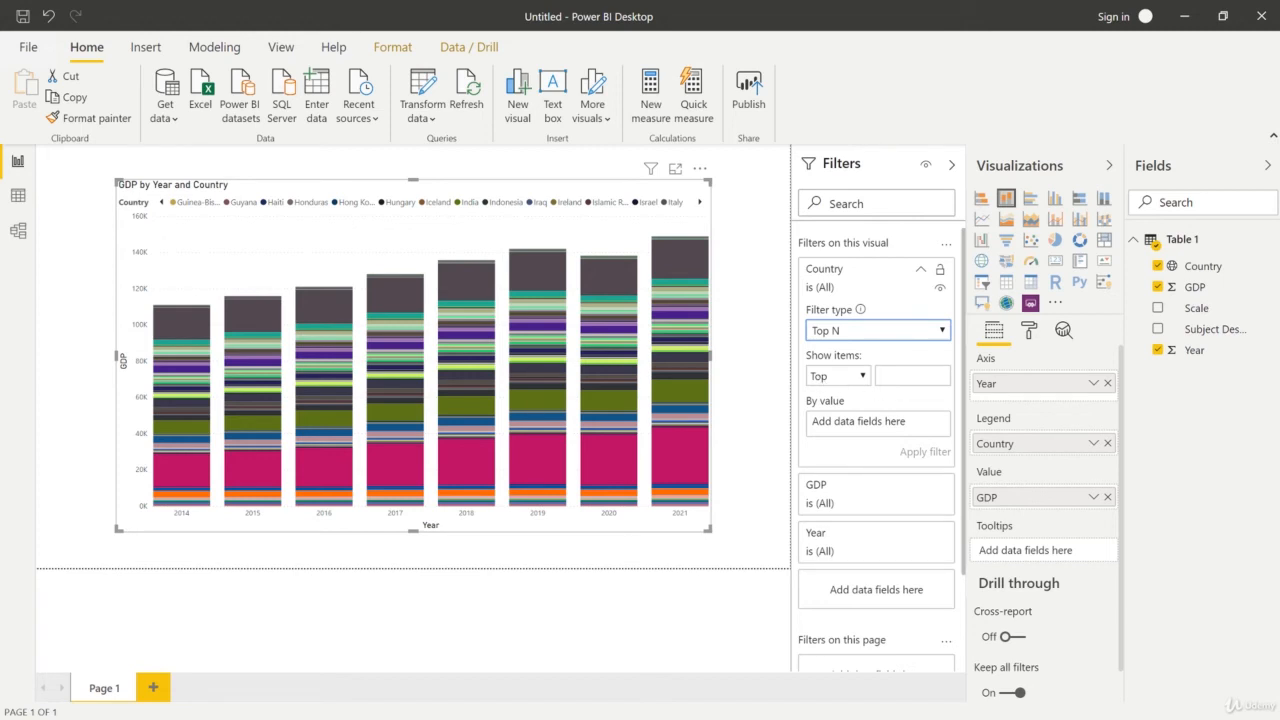
click(881, 376)
text(10)
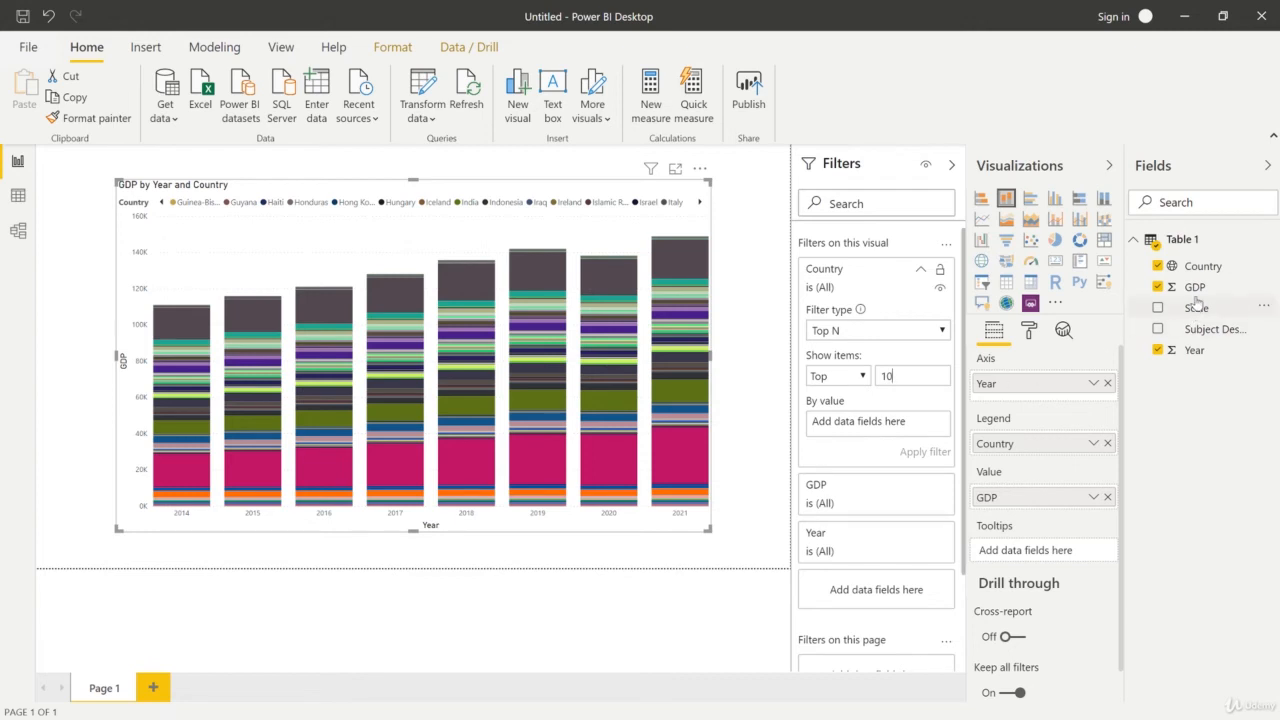
drag(1190, 288, 860, 424)
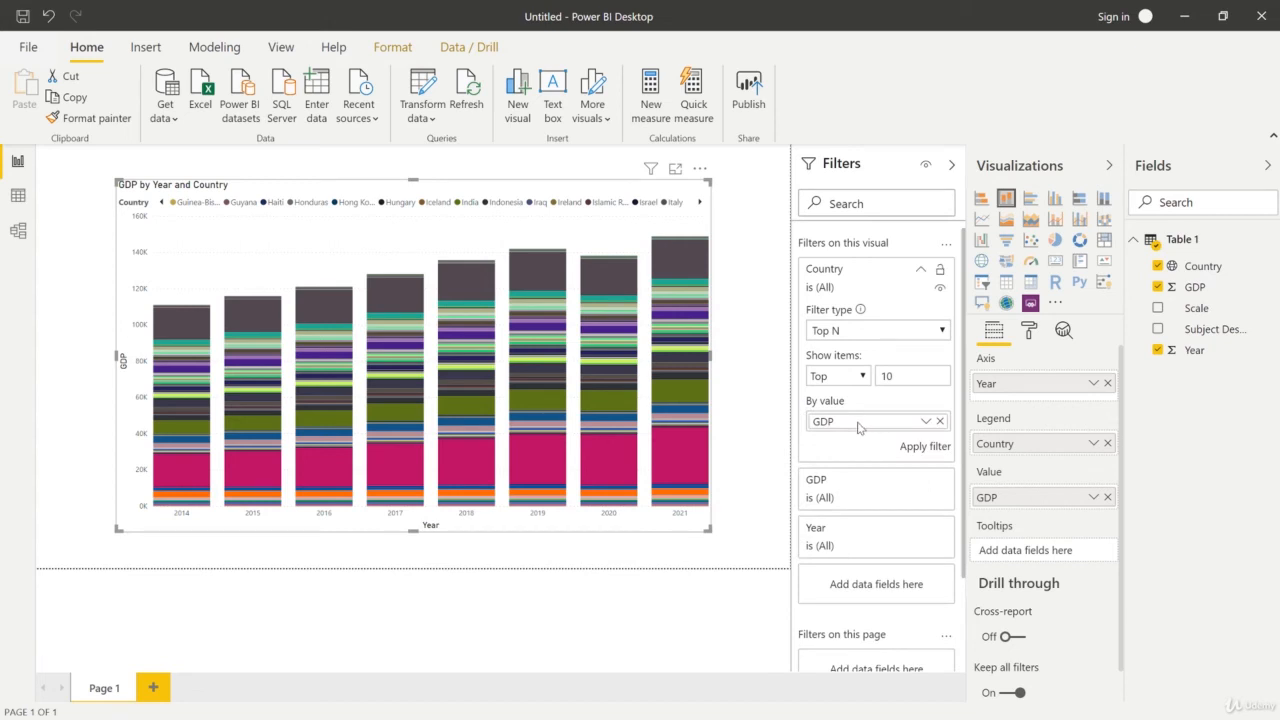
click(921, 450)
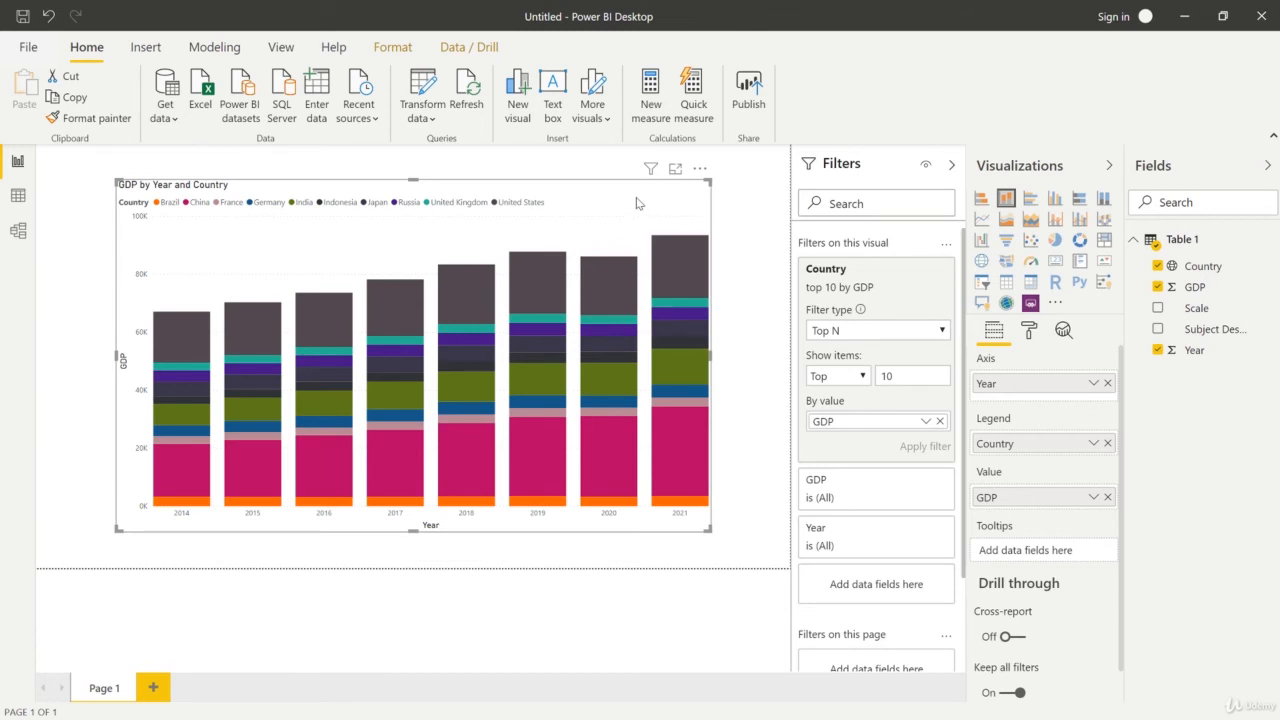
Convert the column chart to a map and remove Year from its legend
click(981, 262)
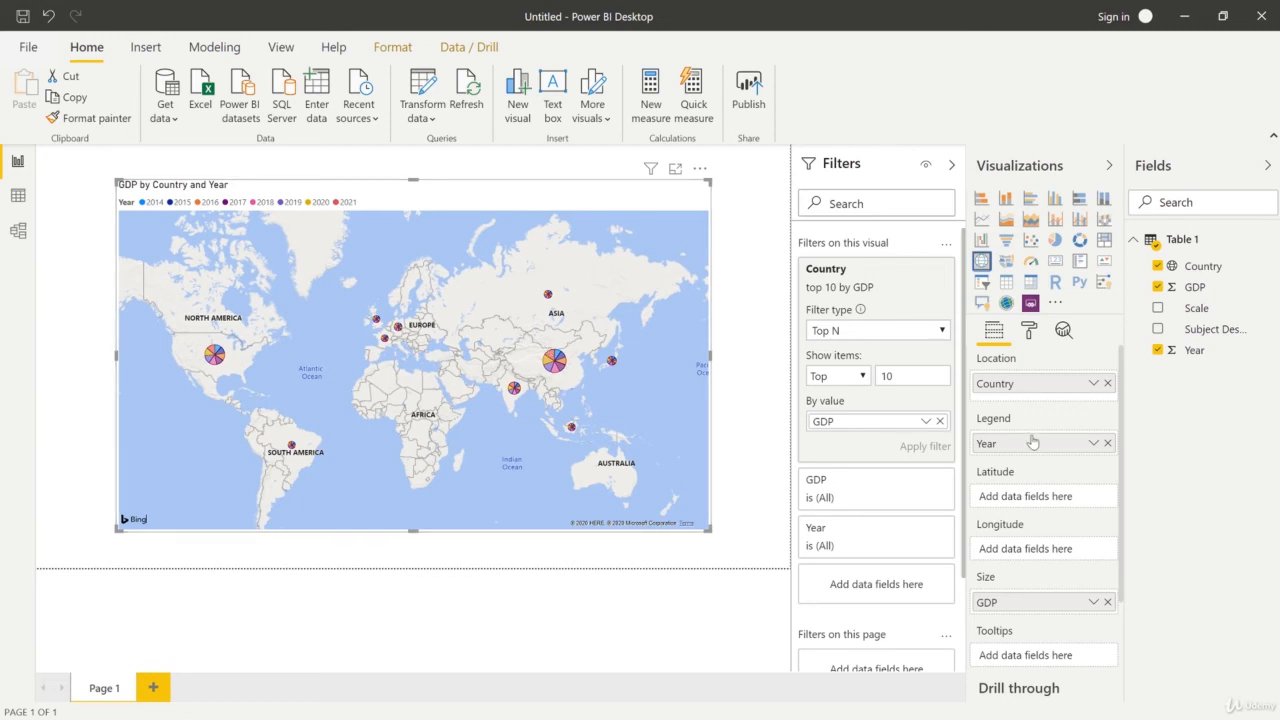
click(1107, 443)
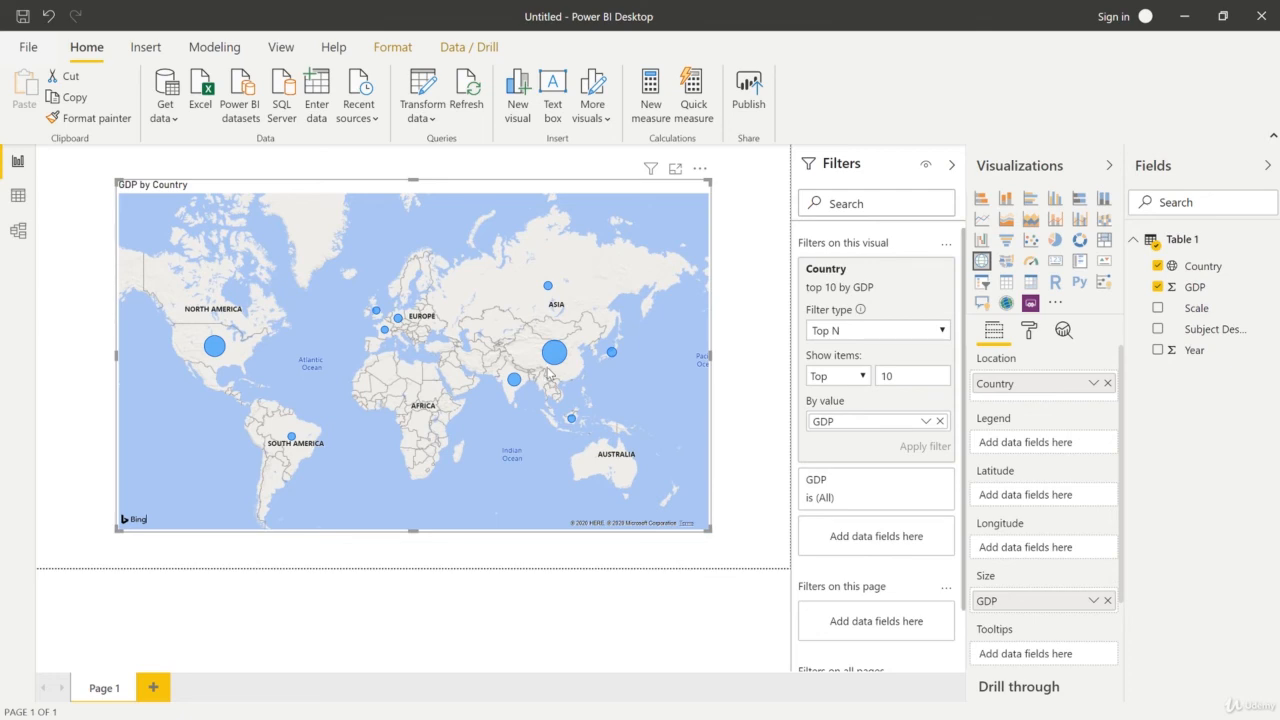
mouse_move(551, 362)
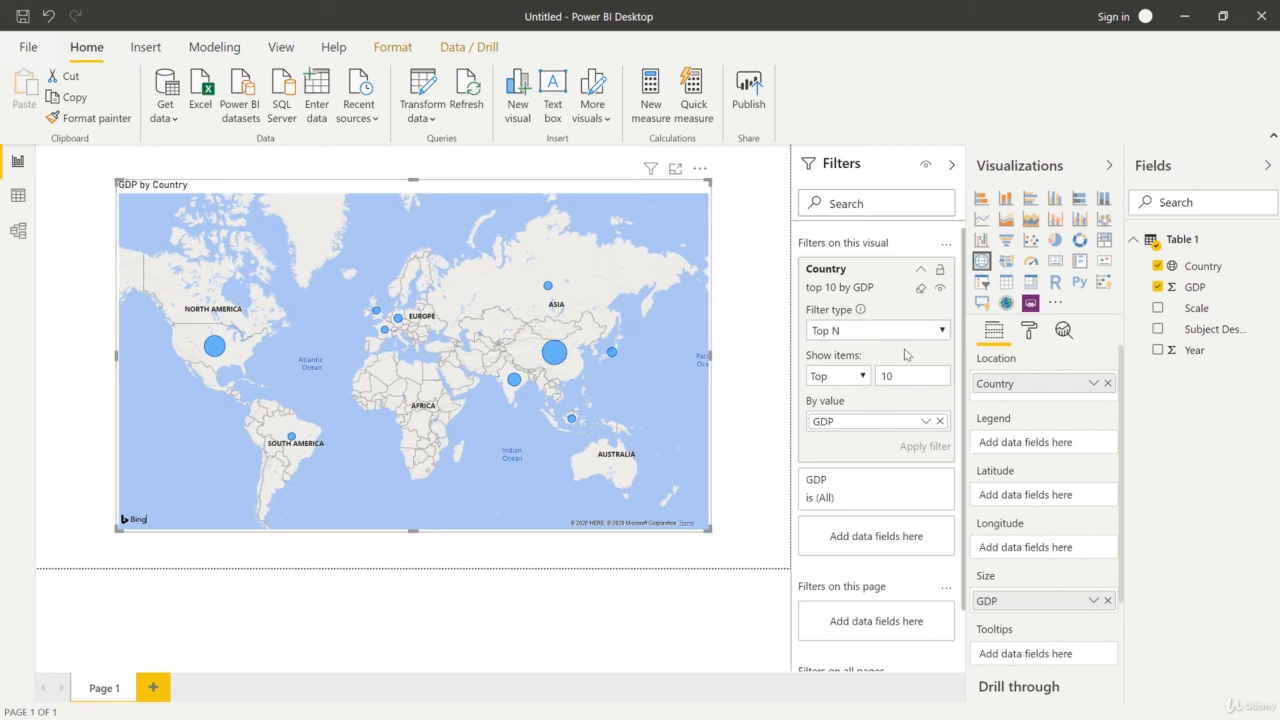
Turn on category labels for the map's country bubbles in its formatting options
click(1029, 333)
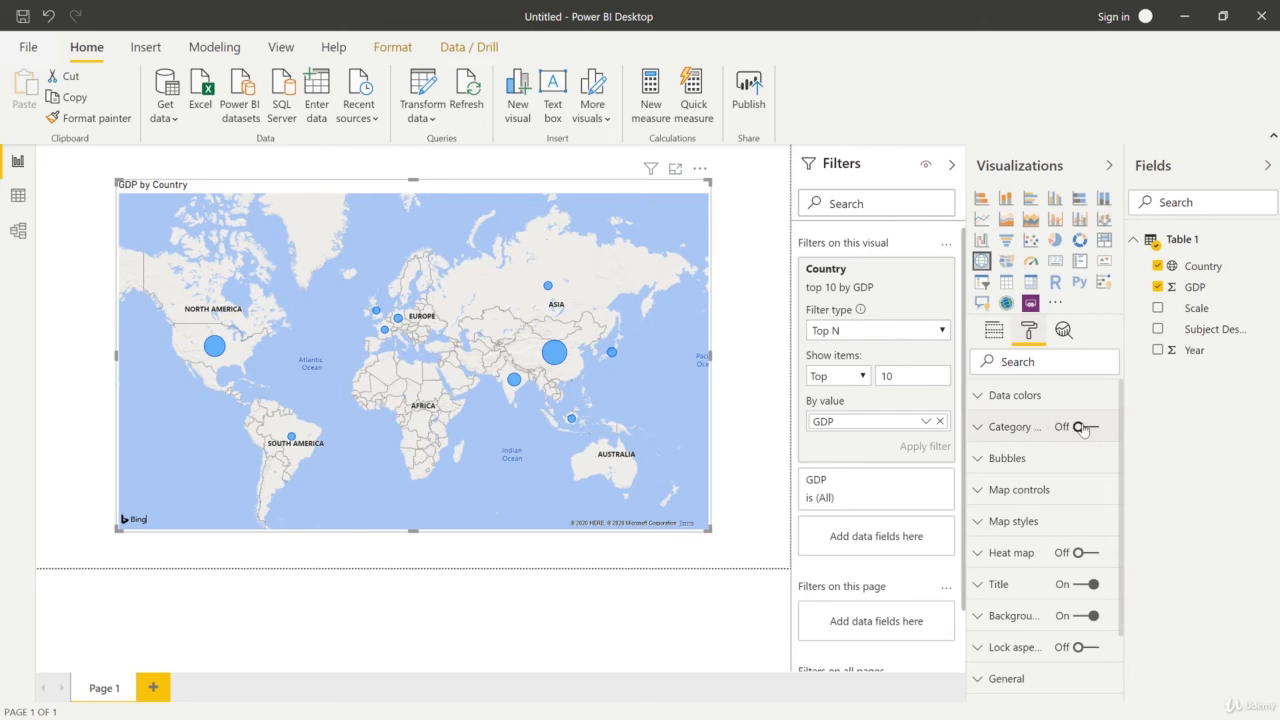
click(1082, 428)
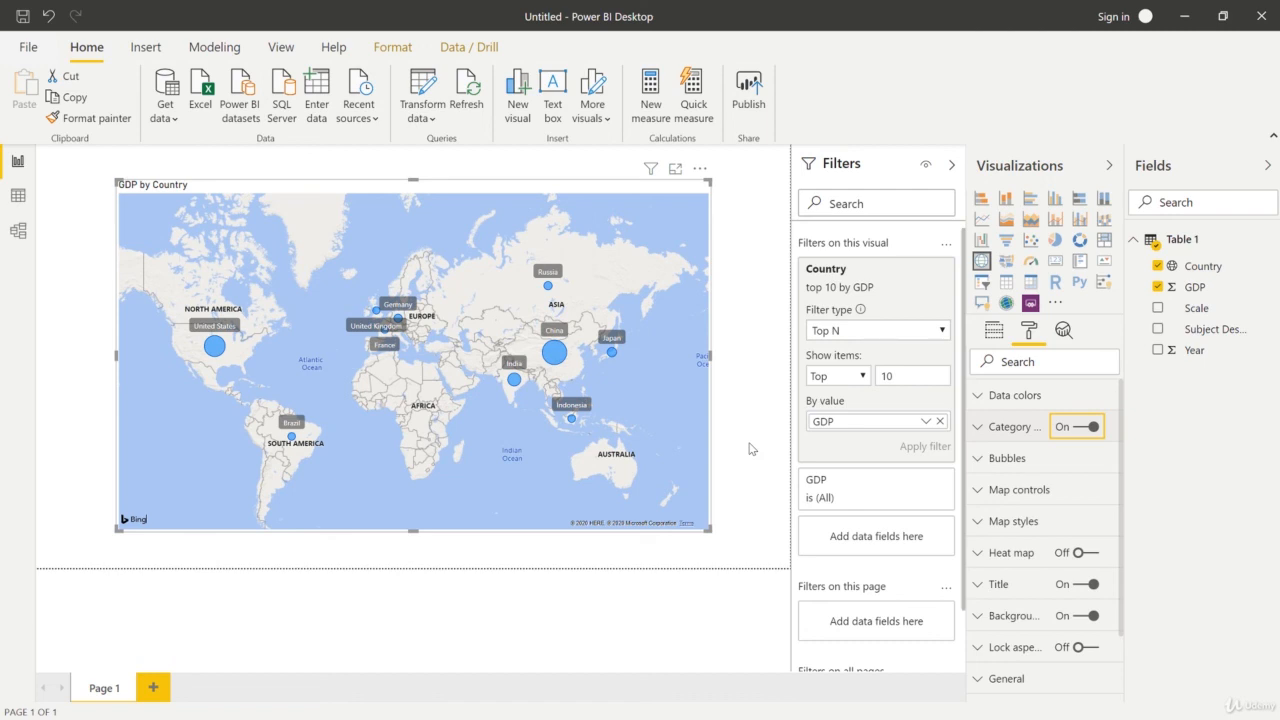
Save the report to the Desktop as a Power BI file named initial-project
click(22, 18)
click(78, 115)
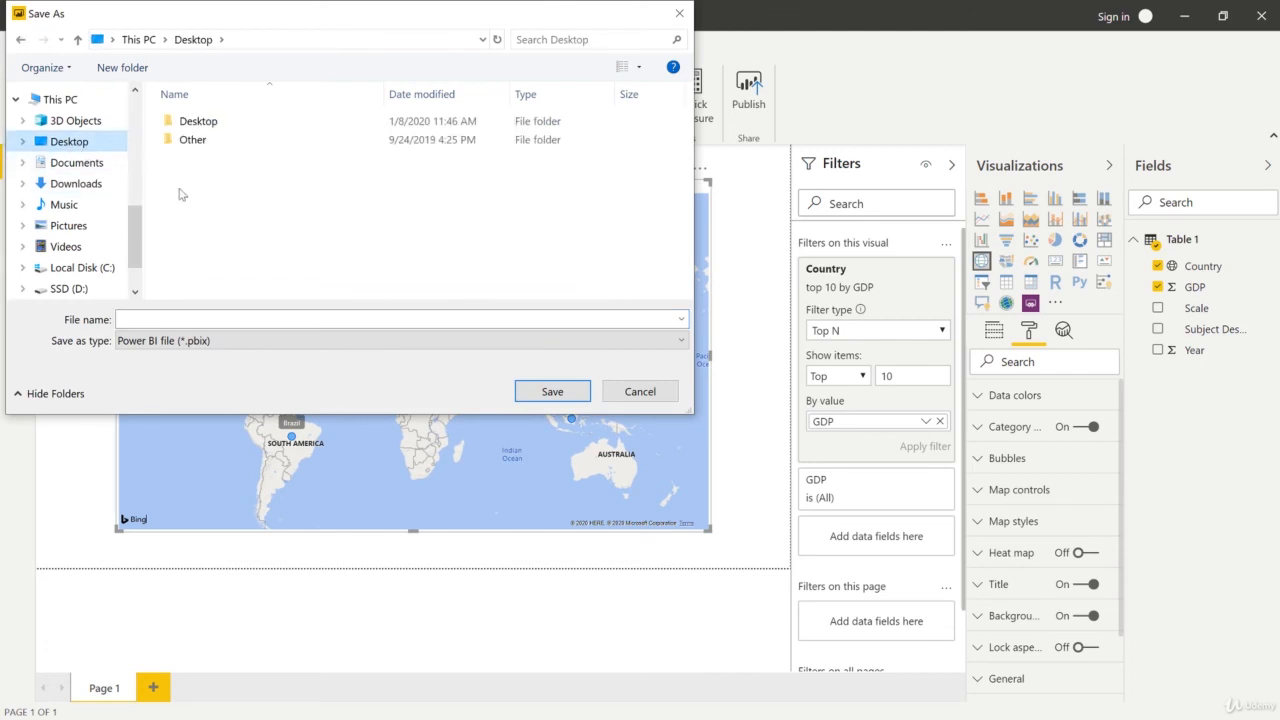
click(175, 319)
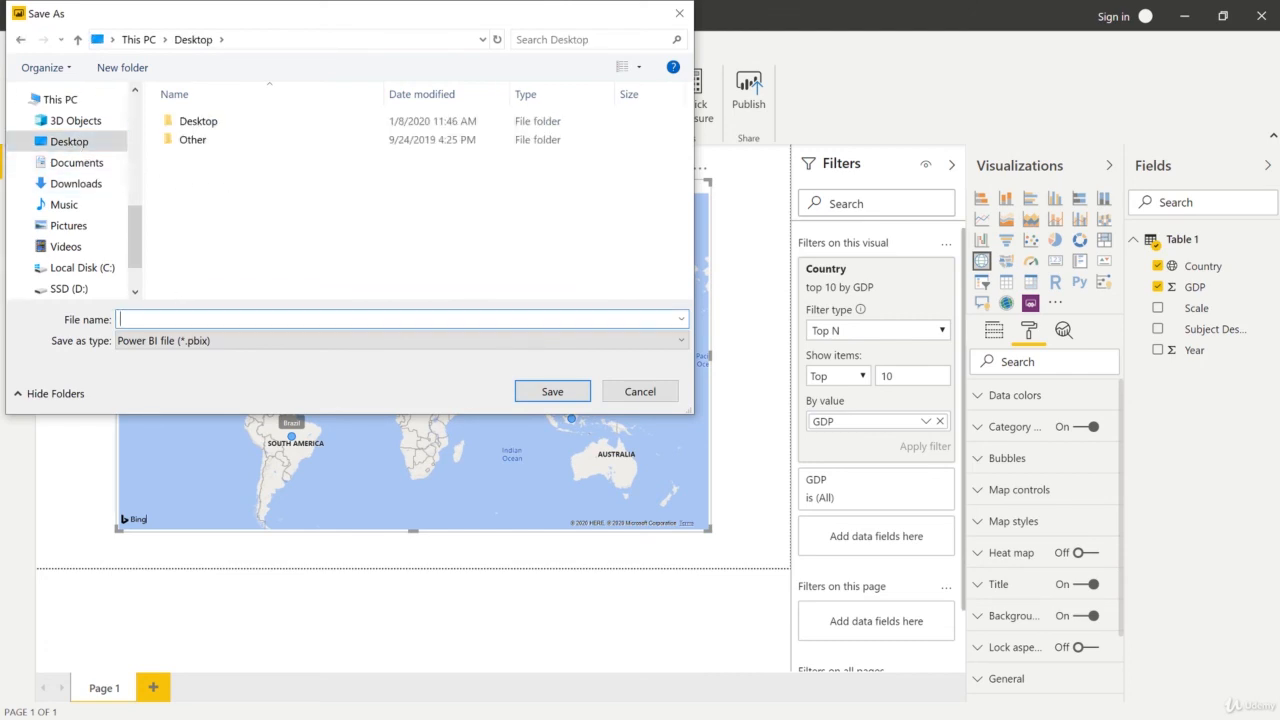
text(initial-project)
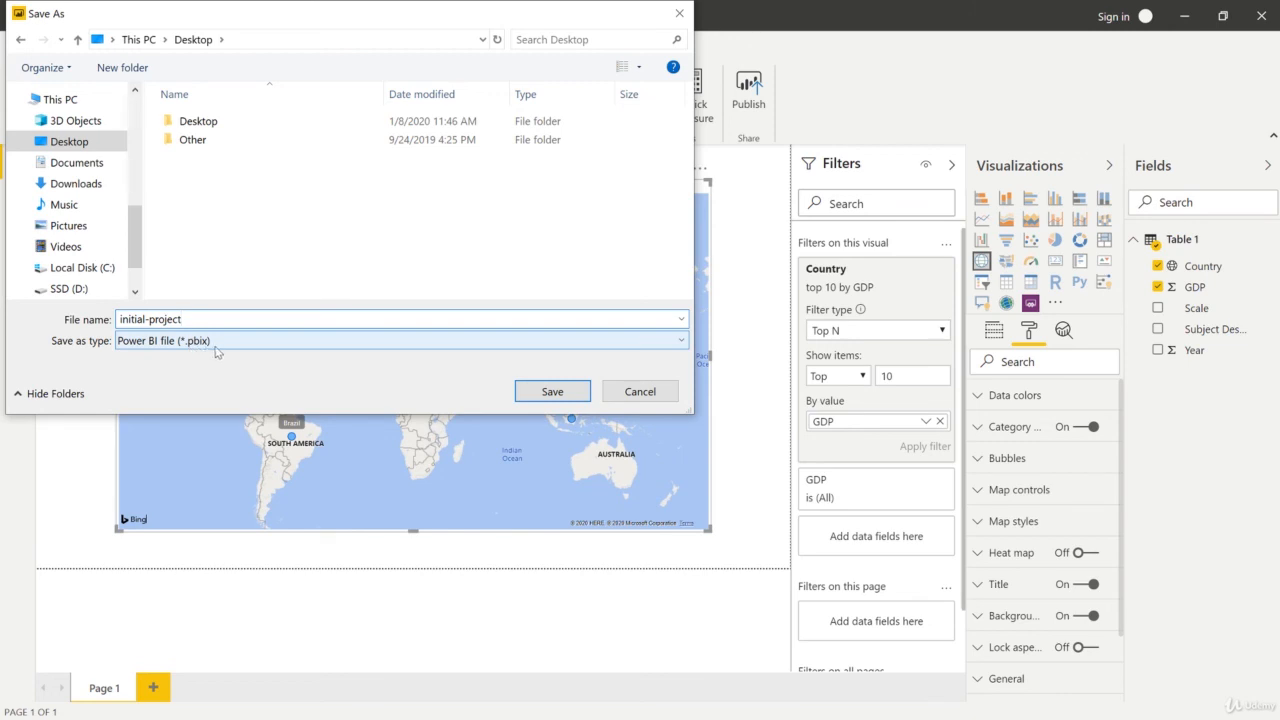
click(550, 392)
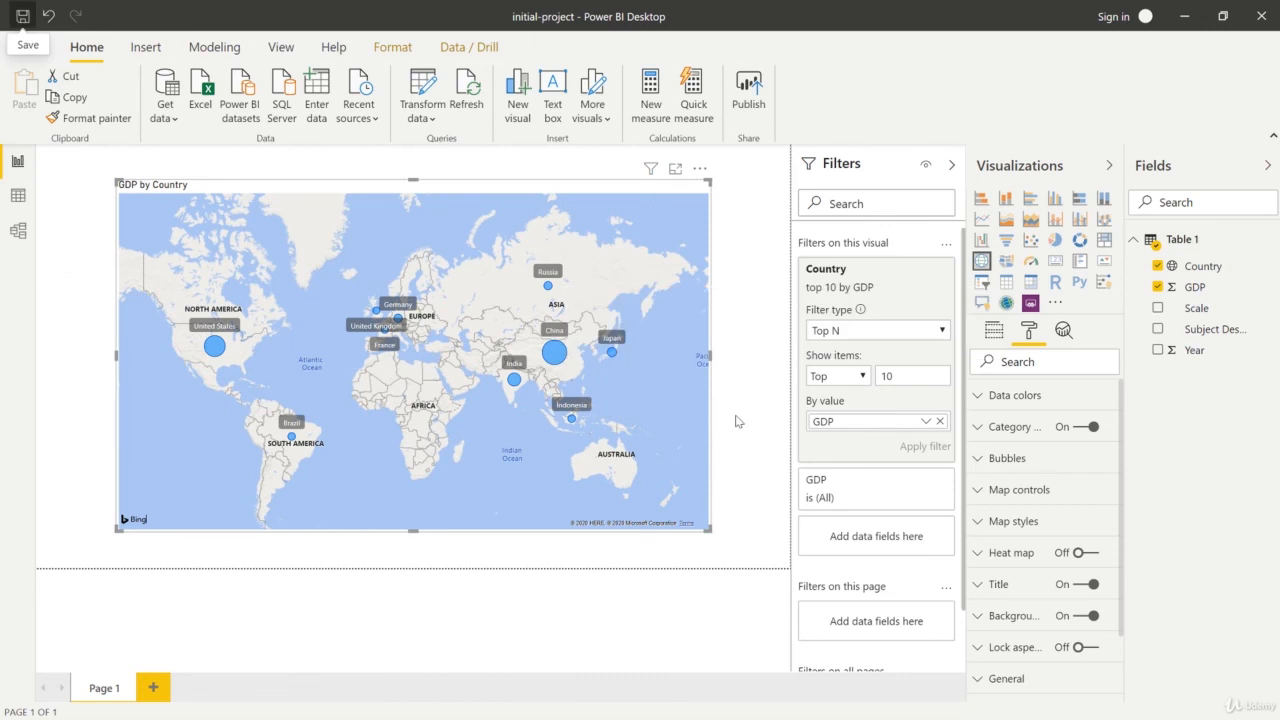